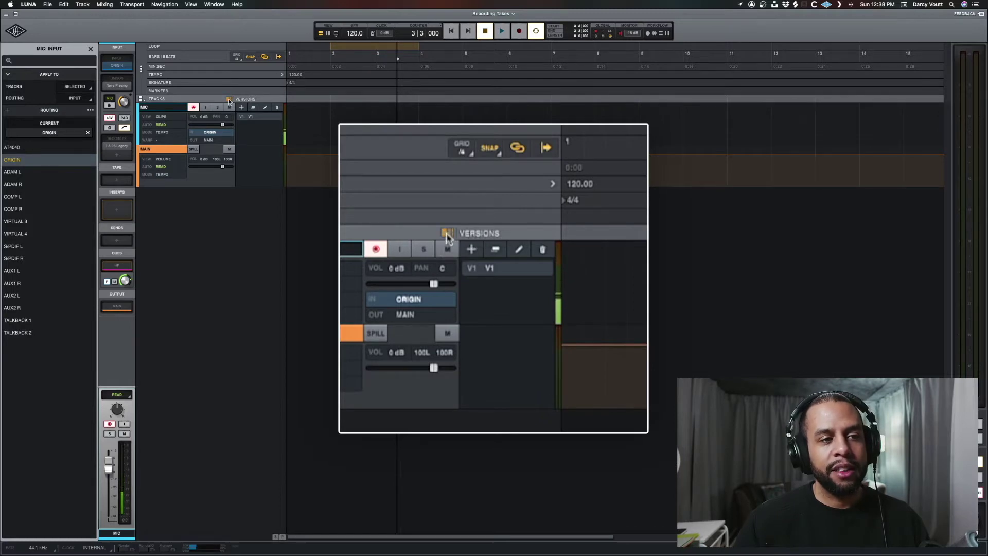
Rename the MIC track's V1 version to 'Recording' and place the playhead at bar 2
{"action": "left_click", "coordinate": [229, 100]}
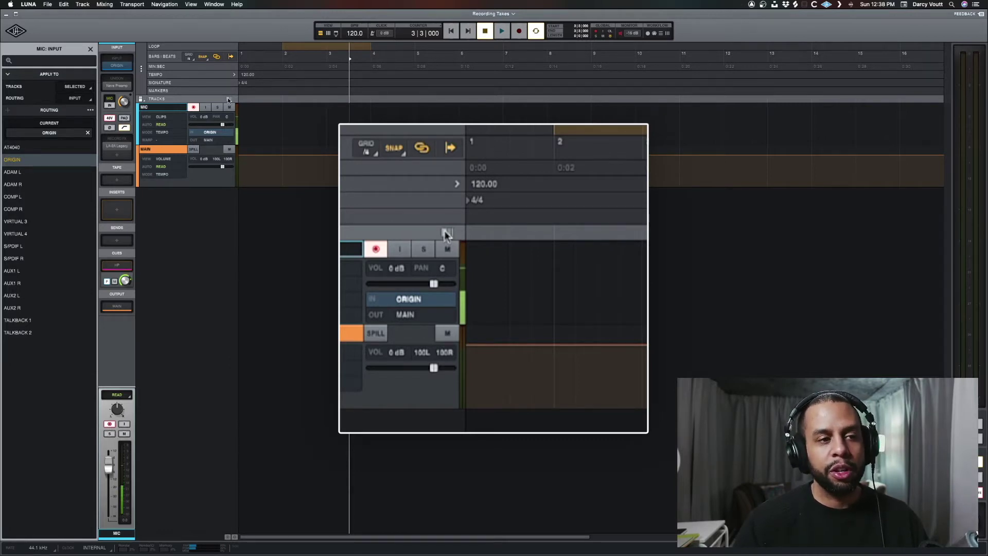
{"action": "left_click", "coordinate": [229, 99]}
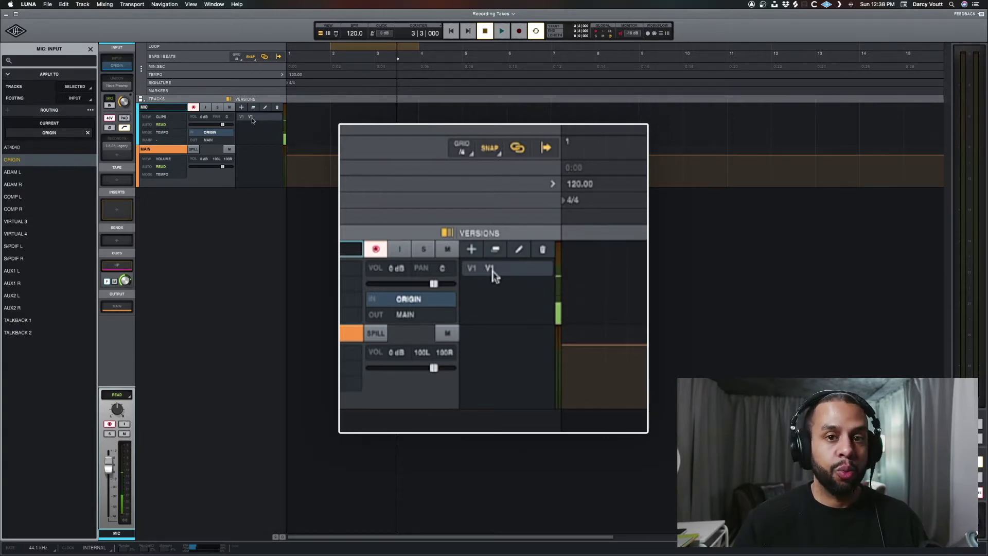
{"action": "double_click", "coordinate": [251, 117]}
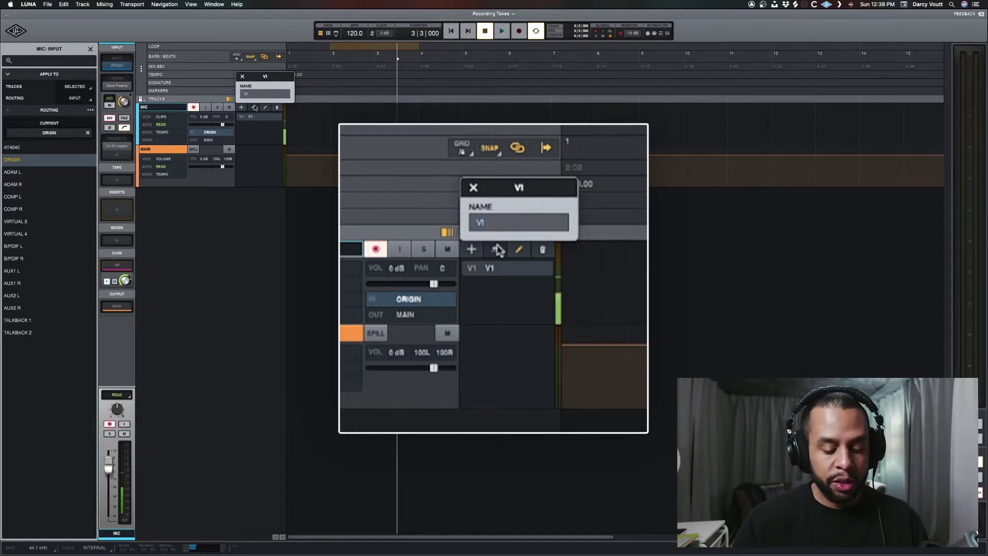
{"action": "type", "text": "Recording"}
{"action": "key", "text": "Return"}
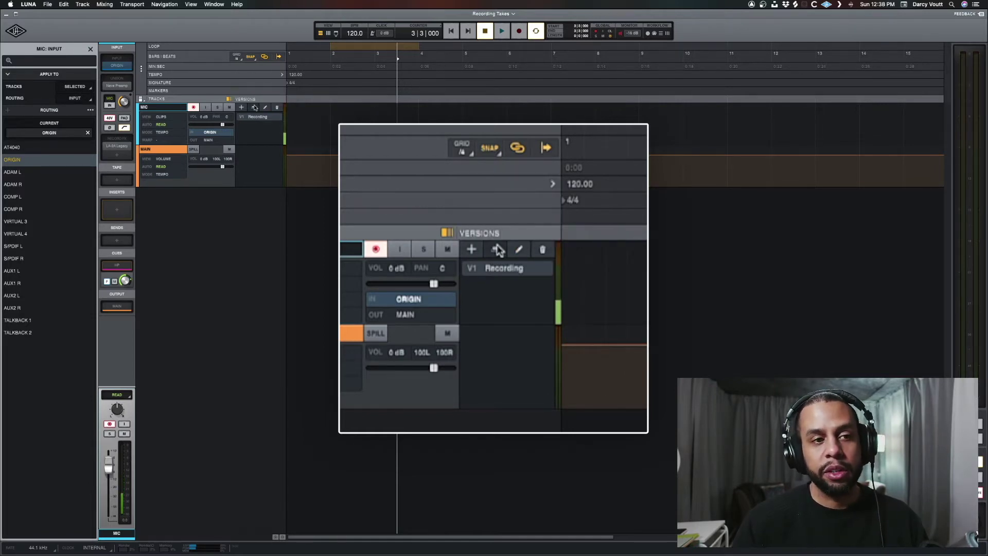
{"action": "left_click", "coordinate": [328, 120]}
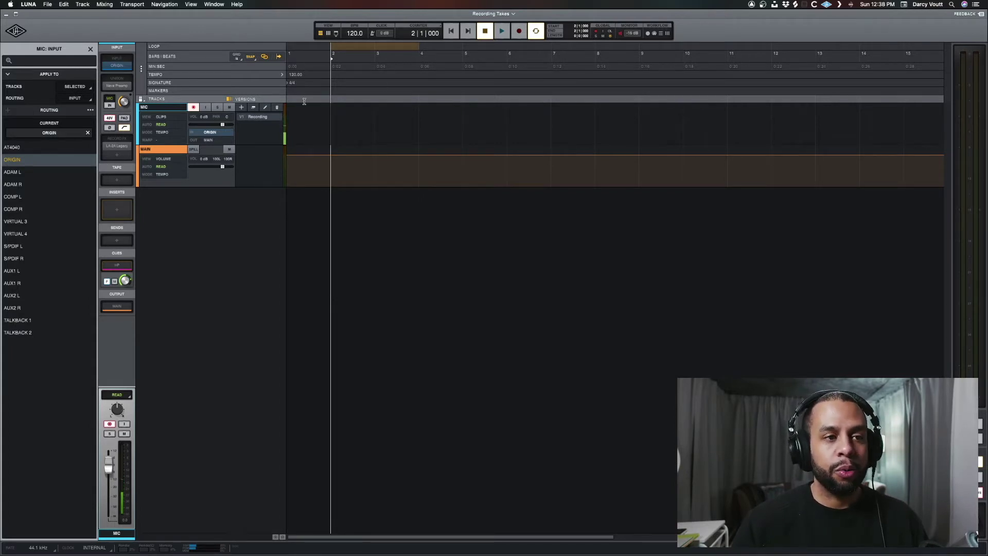
Arm the MIC track and record clip MIC 1 from bar 2 to about bar 7
{"action": "left_click", "coordinate": [194, 108]}
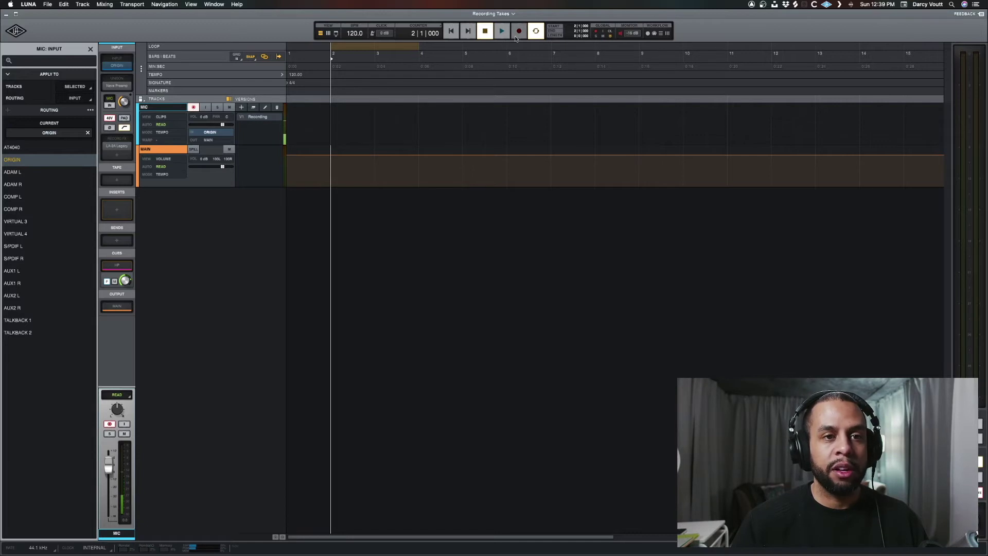
{"action": "left_click", "coordinate": [518, 35]}
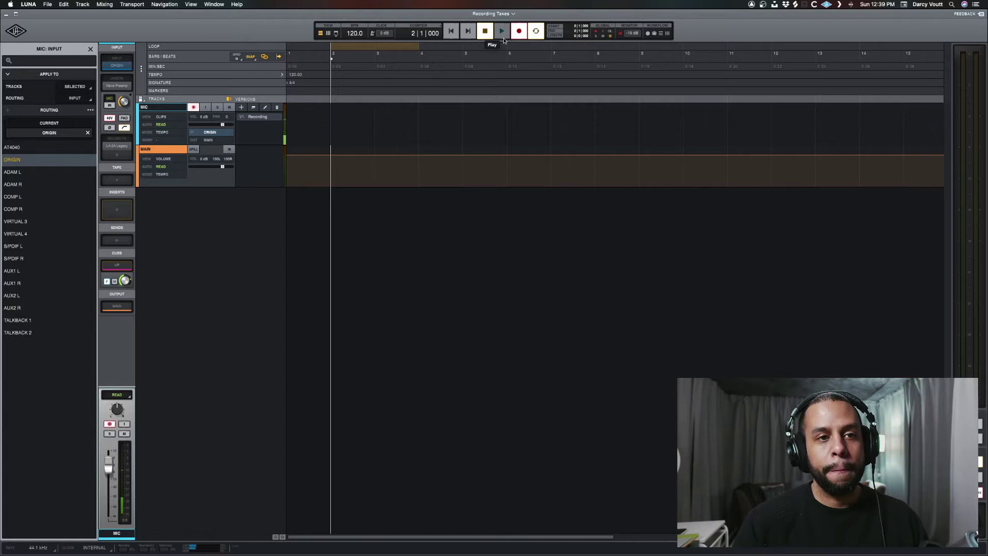
{"action": "left_click", "coordinate": [504, 41]}
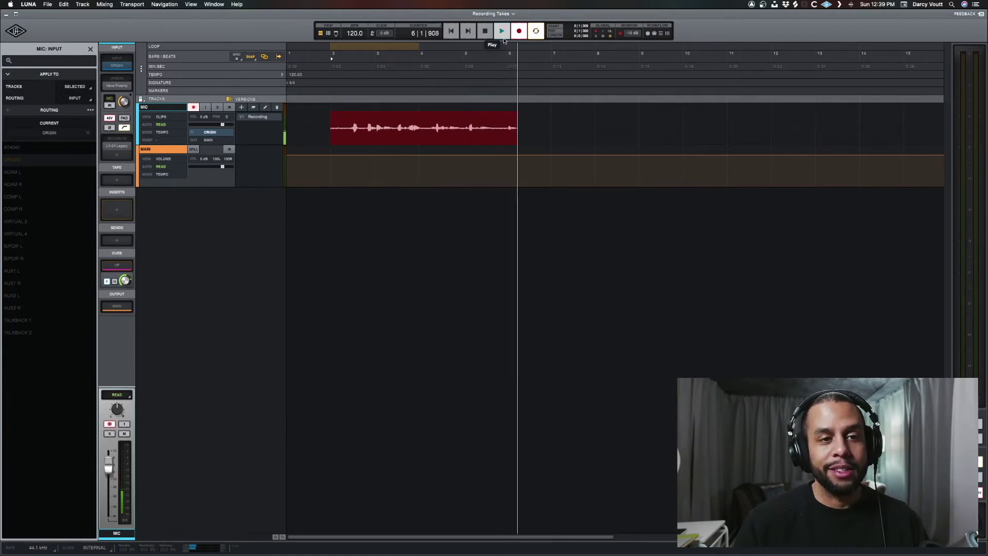
{"action": "left_click", "coordinate": [484, 31]}
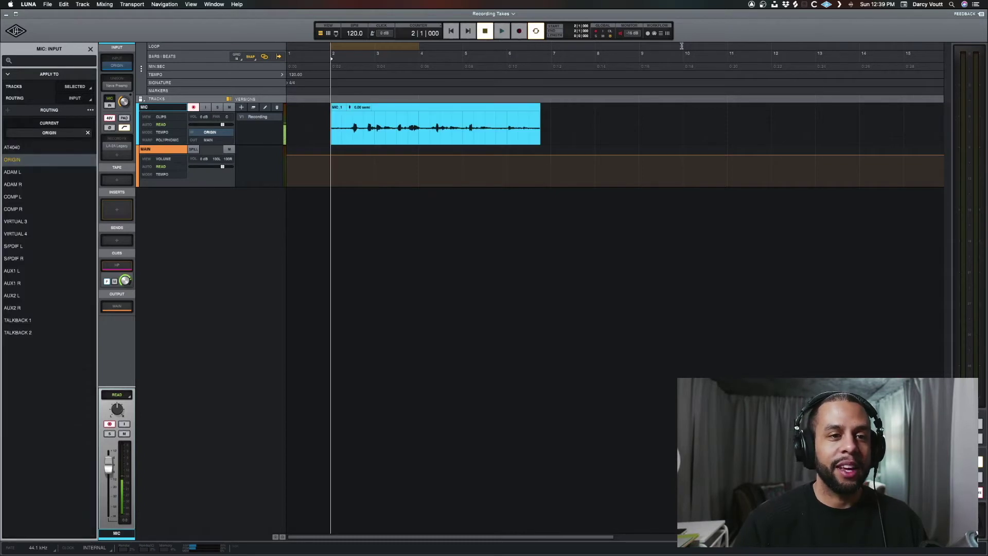
{"action": "left_click_drag", "start_coordinate": [617, 121], "coordinate": [544, 121]}
{"action": "left_click", "coordinate": [545, 121]}
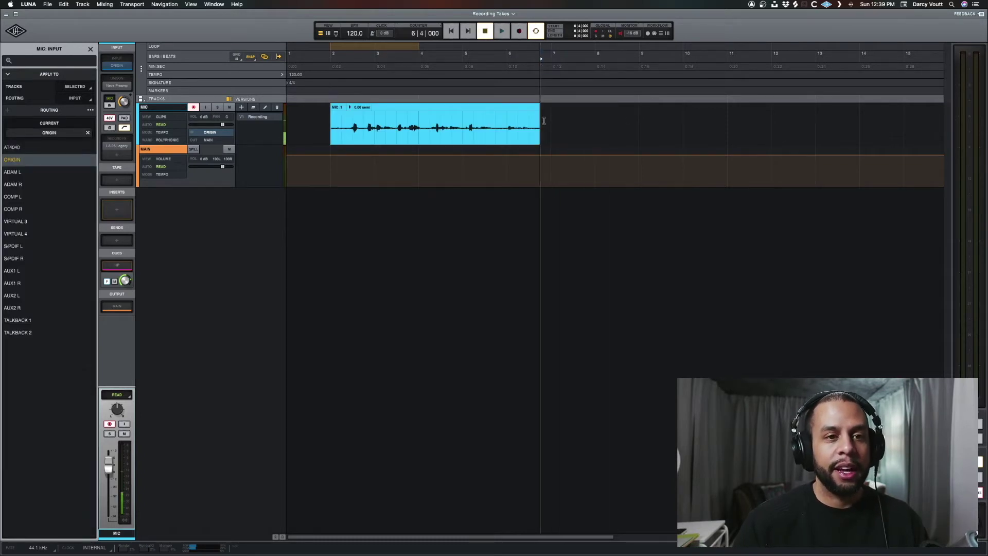
Add an empty second version to the MIC track and name it 'Blank'
{"action": "left_click", "coordinate": [398, 160]}
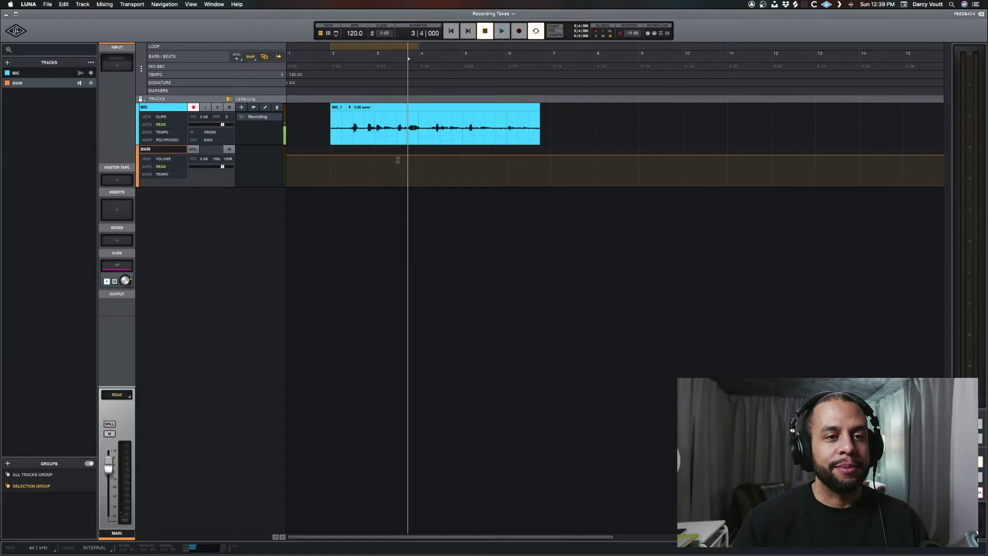
{"action": "left_click", "coordinate": [356, 139]}
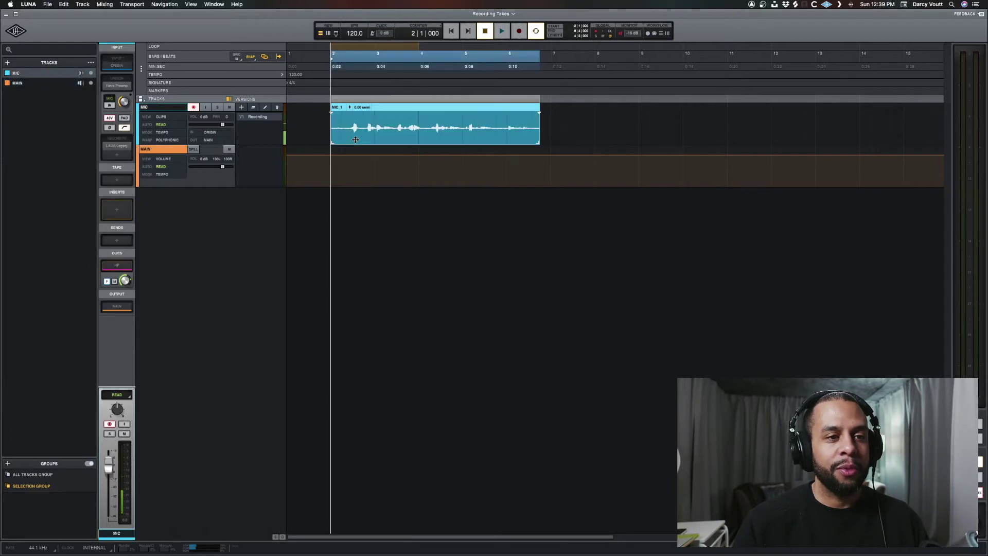
{"action": "left_click", "coordinate": [242, 110]}
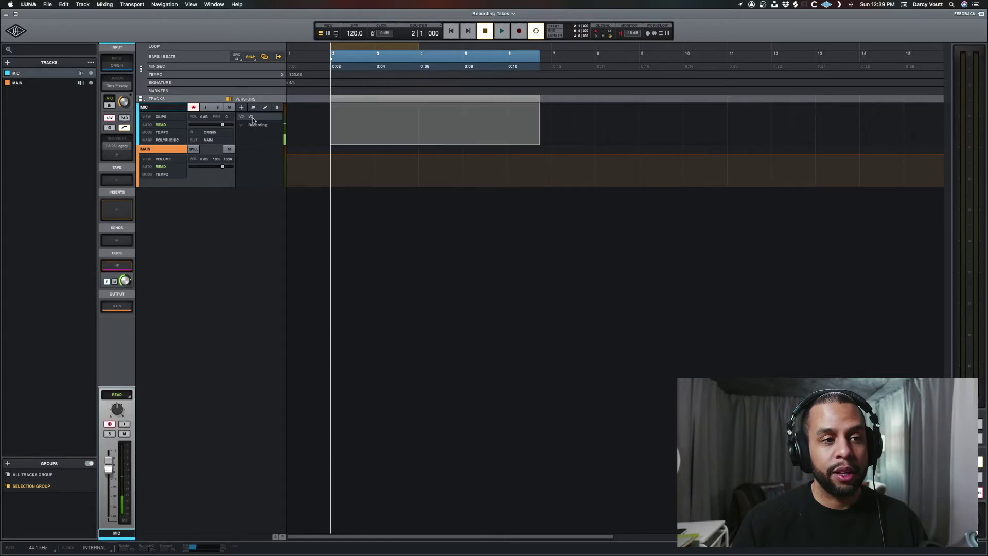
{"action": "double_click", "coordinate": [252, 117]}
{"action": "type", "text": "Blank"}
{"action": "key", "text": "Return"}
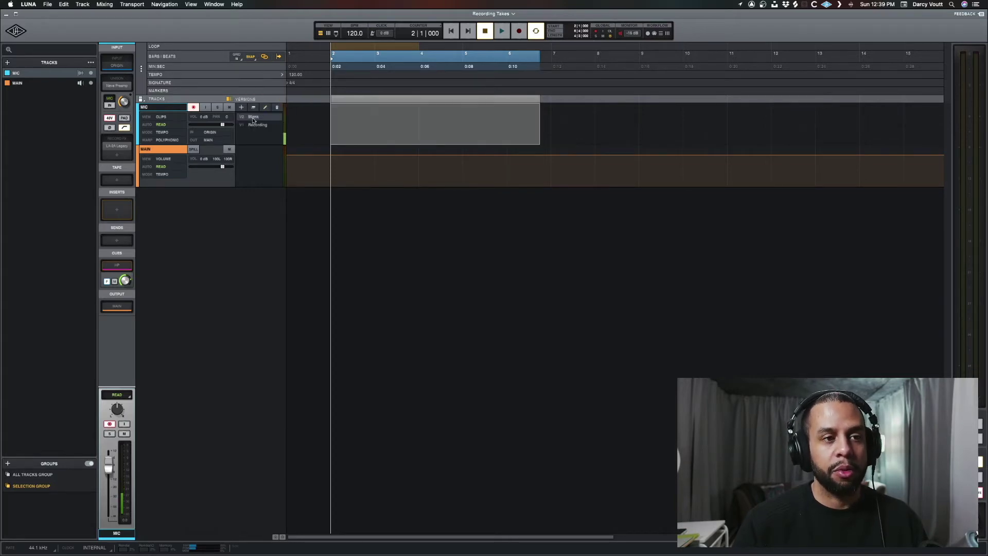
Copy the Recording version into a new V3 version named 'Duplicate'
{"action": "left_click", "coordinate": [254, 125]}
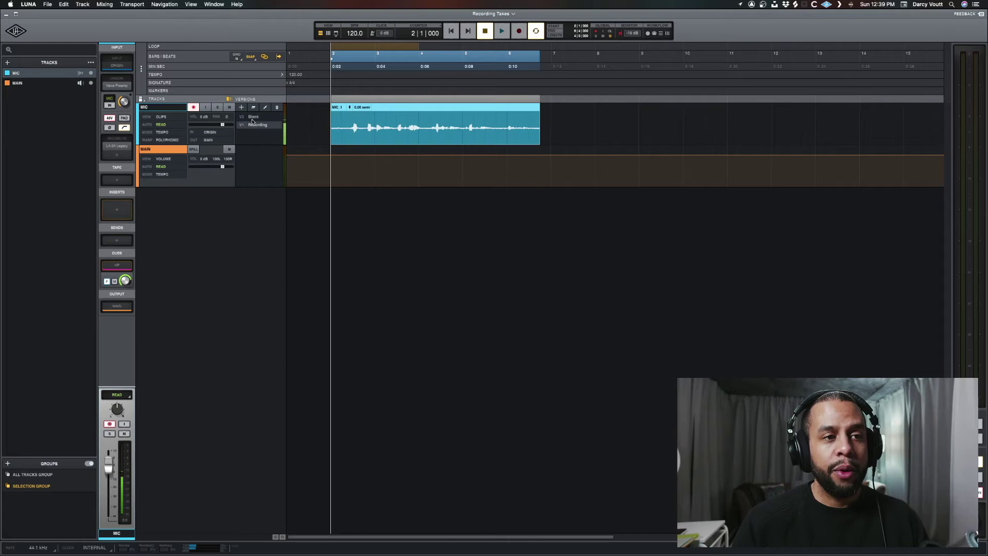
{"action": "left_click", "coordinate": [253, 110]}
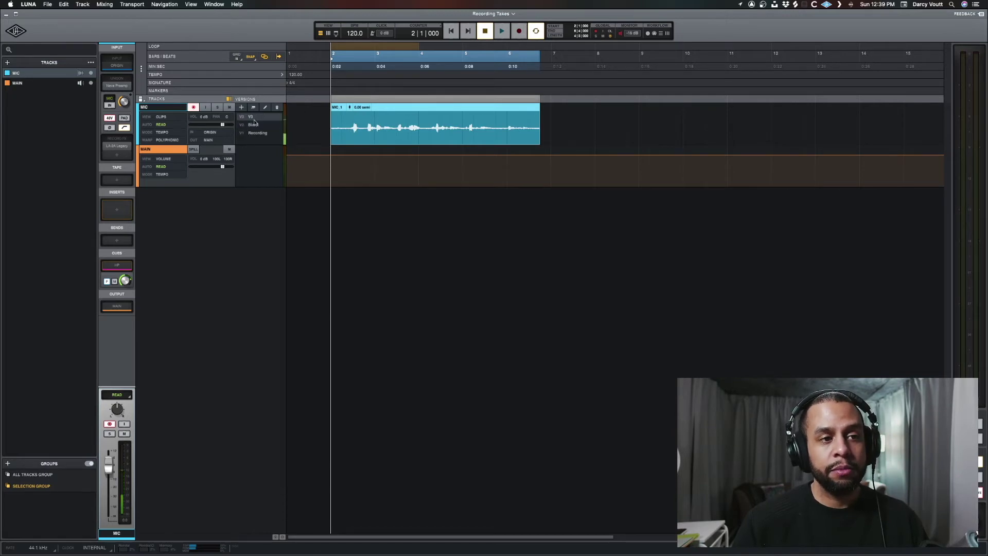
{"action": "double_click", "coordinate": [253, 117]}
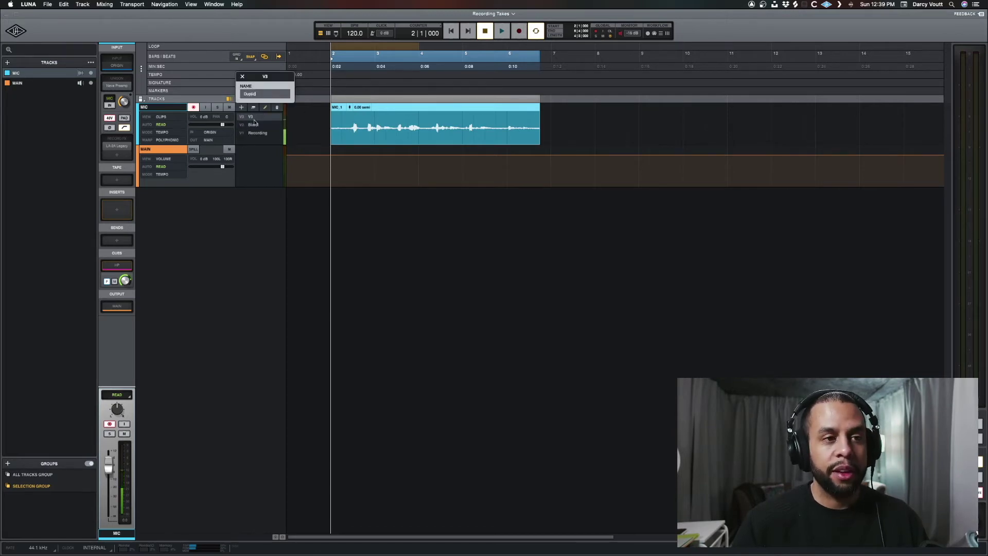
{"action": "key", "text": "Return"}
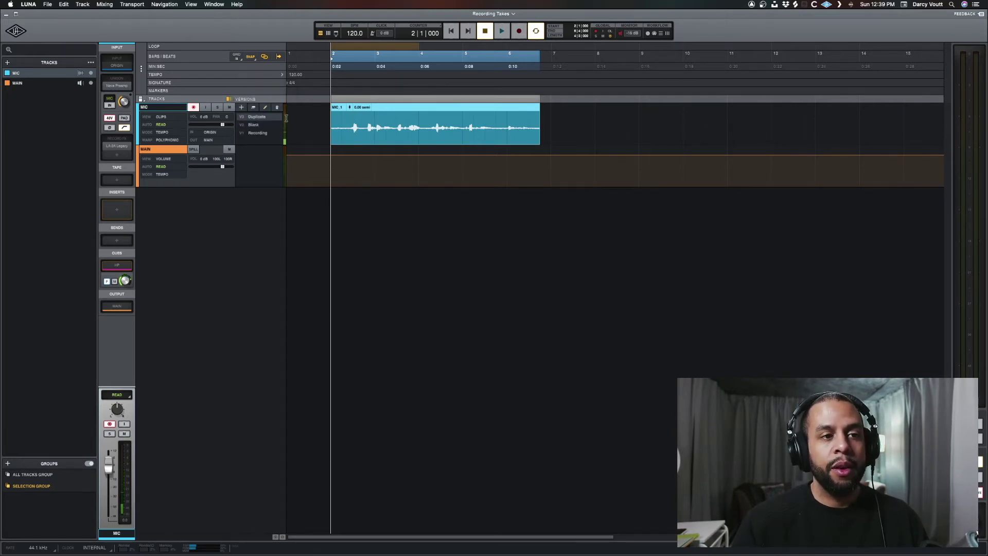
{"action": "double_click", "coordinate": [259, 118]}
{"action": "key", "text": "Return"}
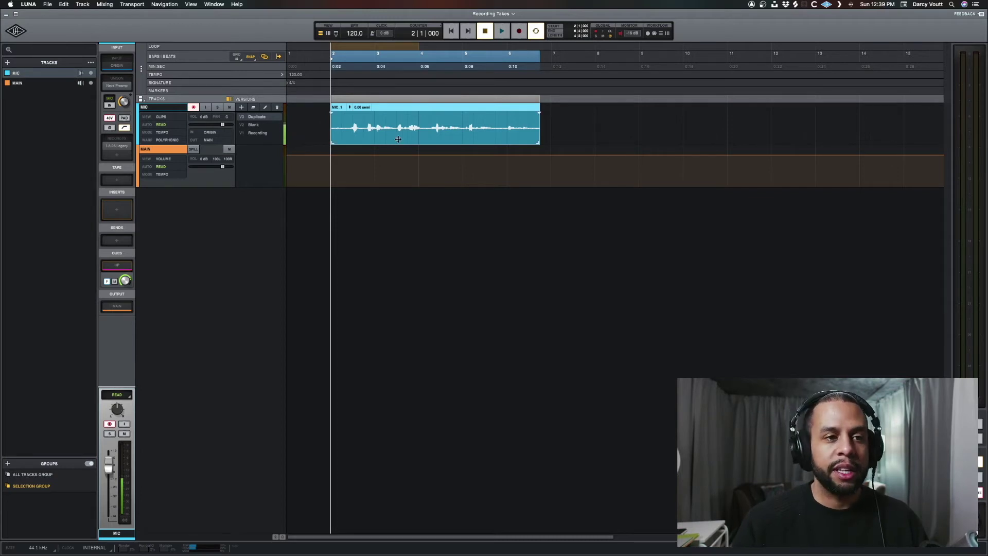
In Duplicate, delete a short slice of the clip before bar 6 and trim its start
{"action": "left_click", "coordinate": [364, 120]}
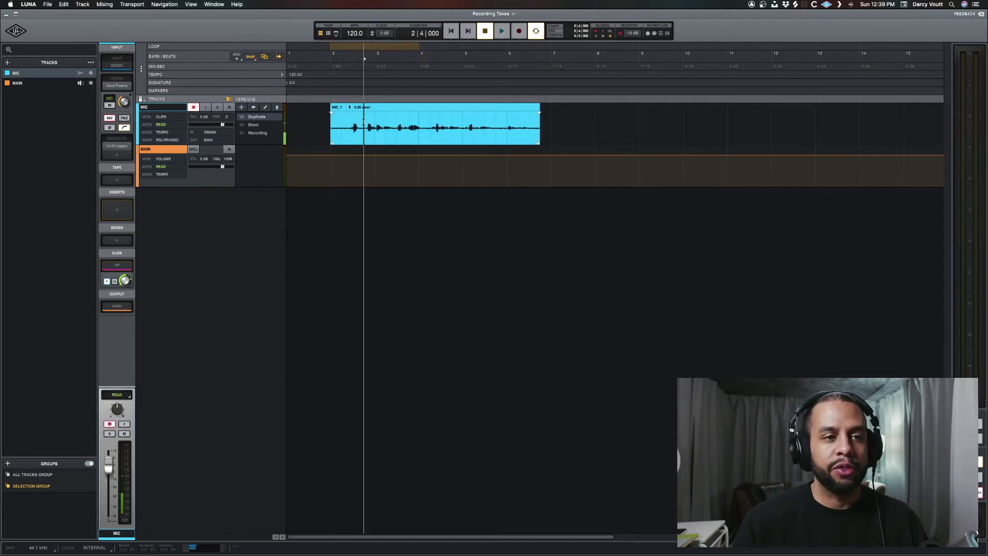
{"action": "left_click", "coordinate": [496, 126]}
{"action": "left_click_drag", "start_coordinate": [507, 127], "coordinate": [498, 126]}
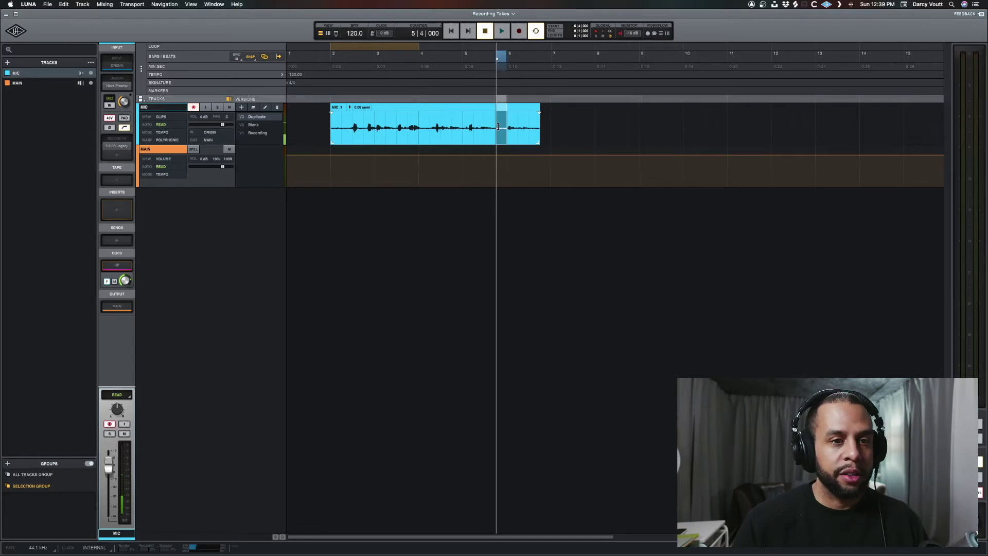
{"action": "key", "text": "BackSpace"}
{"action": "left_click_drag", "start_coordinate": [342, 124], "coordinate": [330, 123]}
{"action": "key", "text": "BackSpace"}
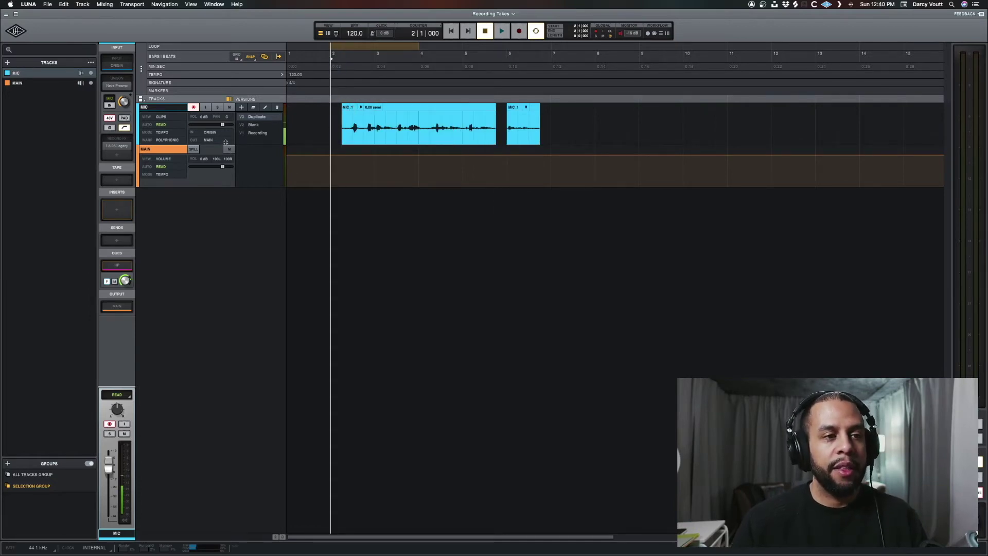
Compare the Recording and Duplicate versions, ending on the edited Duplicate
{"action": "left_click", "coordinate": [256, 133]}
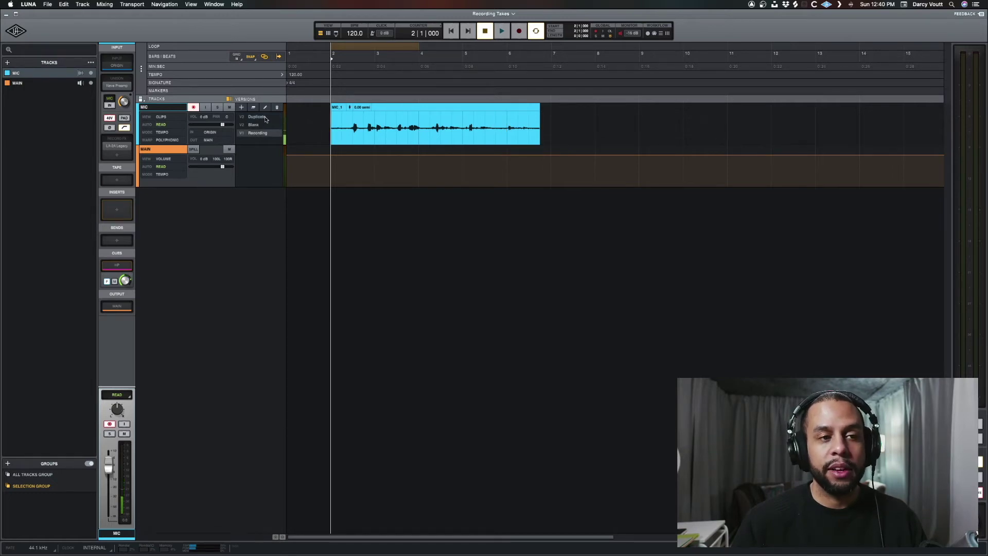
{"action": "left_click", "coordinate": [264, 117]}
{"action": "left_click", "coordinate": [264, 133]}
{"action": "left_click", "coordinate": [262, 118]}
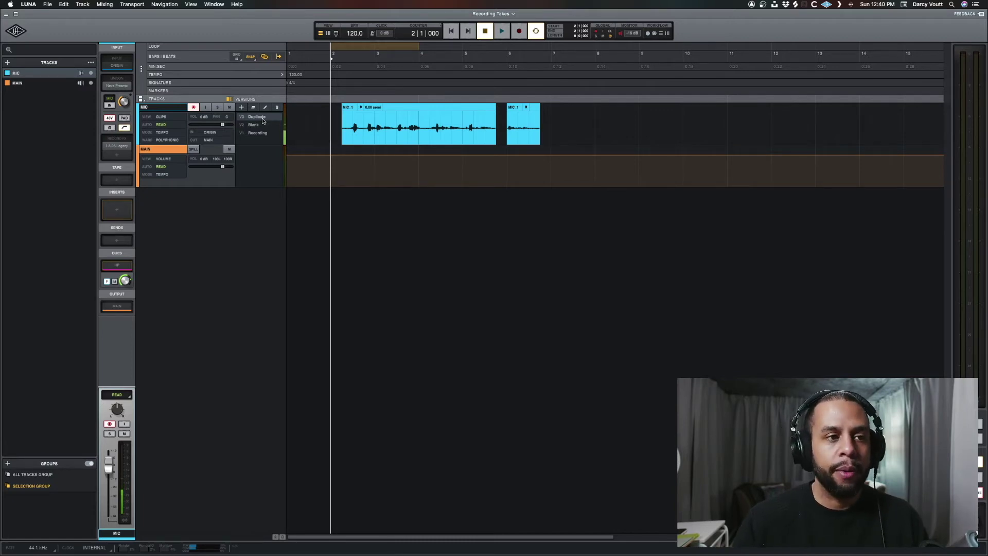
Add a fourth version named 'Loop' and make the MIC track taller
{"action": "left_click", "coordinate": [242, 107]}
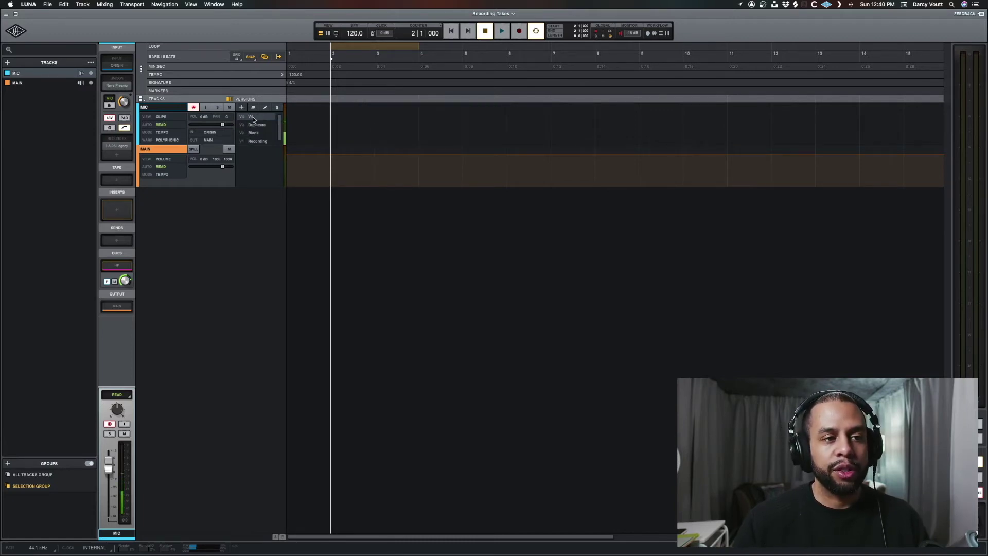
{"action": "double_click", "coordinate": [253, 117]}
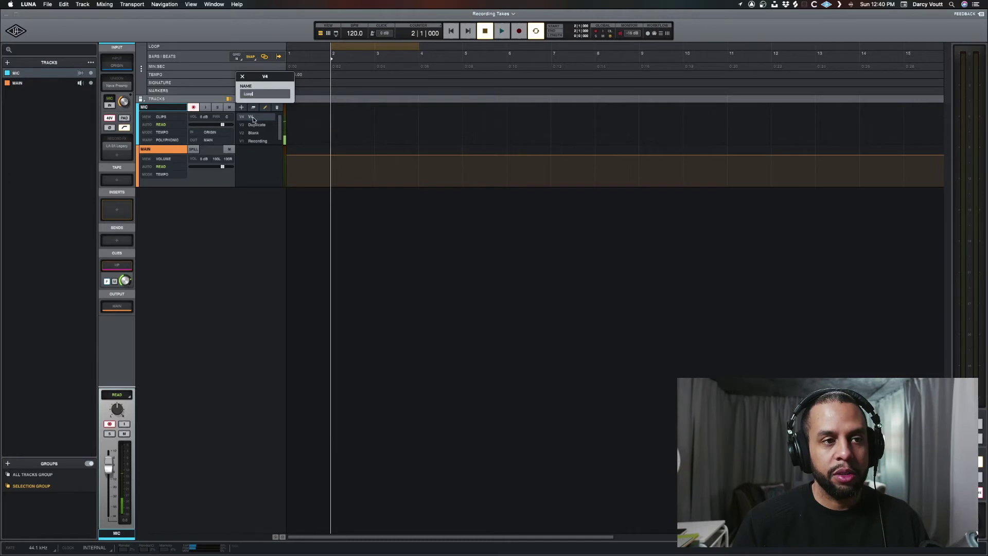
{"action": "key", "text": "Return"}
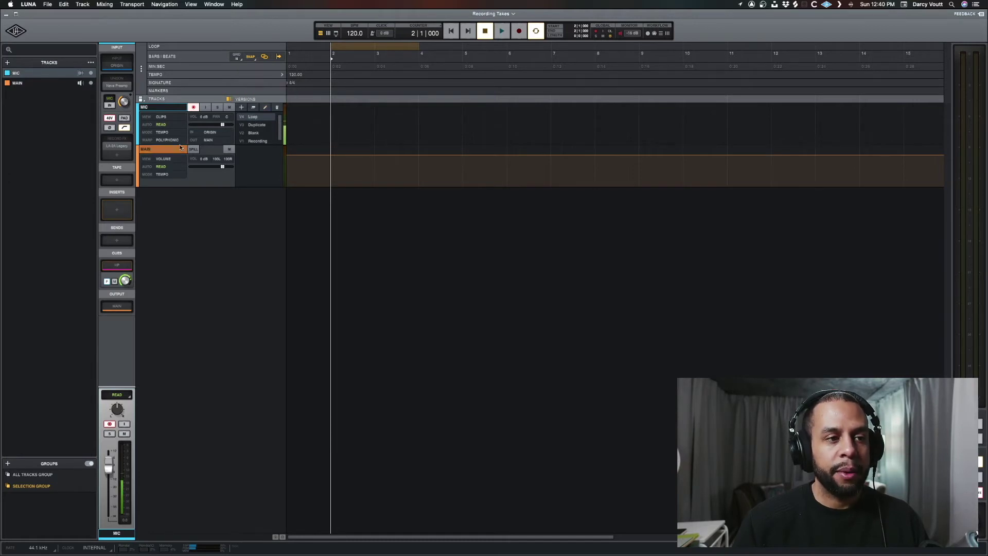
{"action": "left_click_drag", "start_coordinate": [180, 148], "coordinate": [177, 242]}
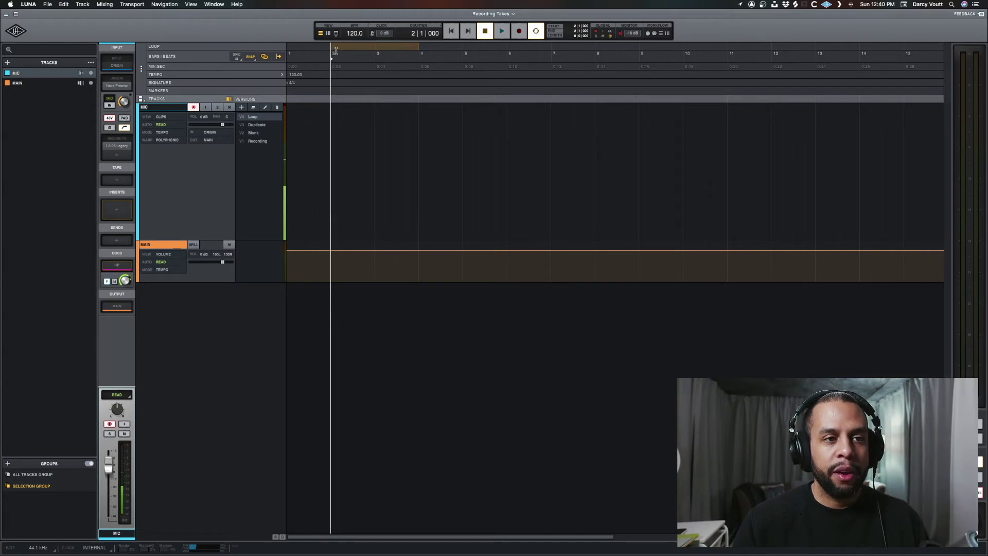
Set a loop range, audition it, then extend it to span bars 2–4
{"action": "left_click", "coordinate": [369, 49]}
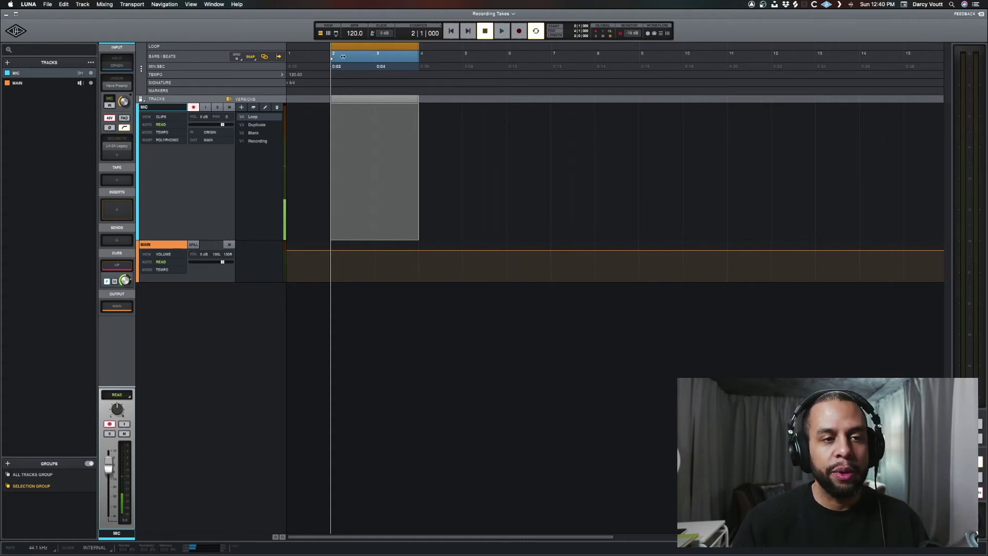
{"action": "left_click_drag", "start_coordinate": [417, 56], "coordinate": [373, 58]}
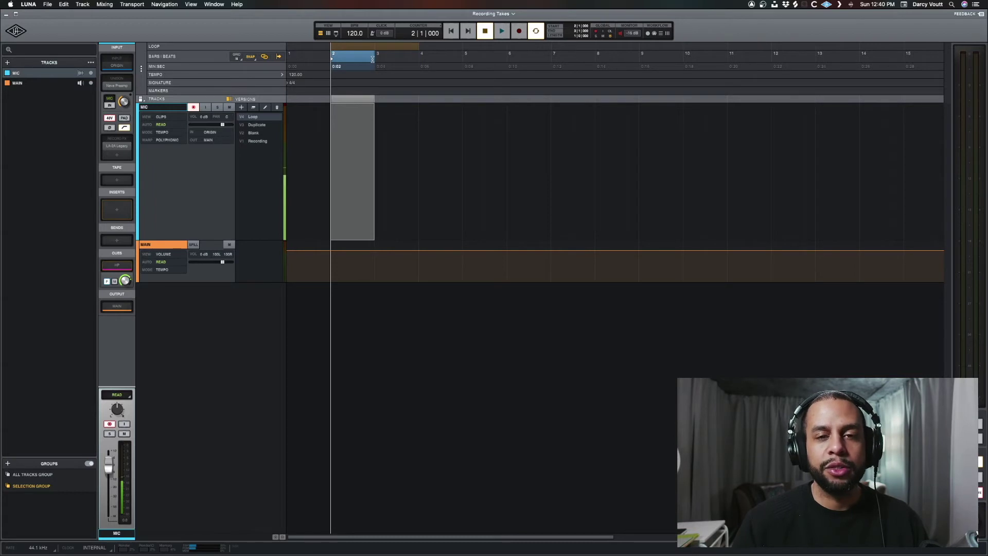
{"action": "key", "text": "space"}
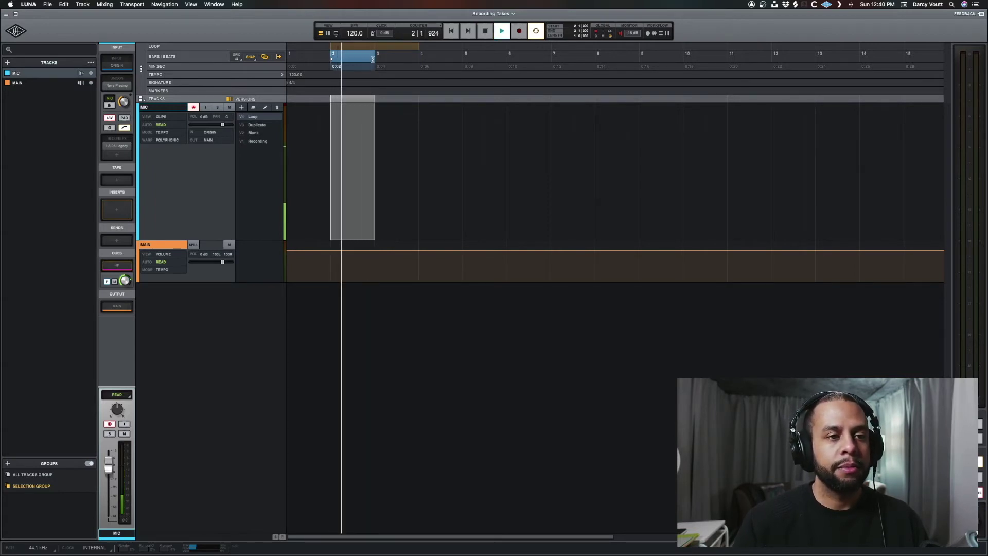
{"action": "key", "text": "space"}
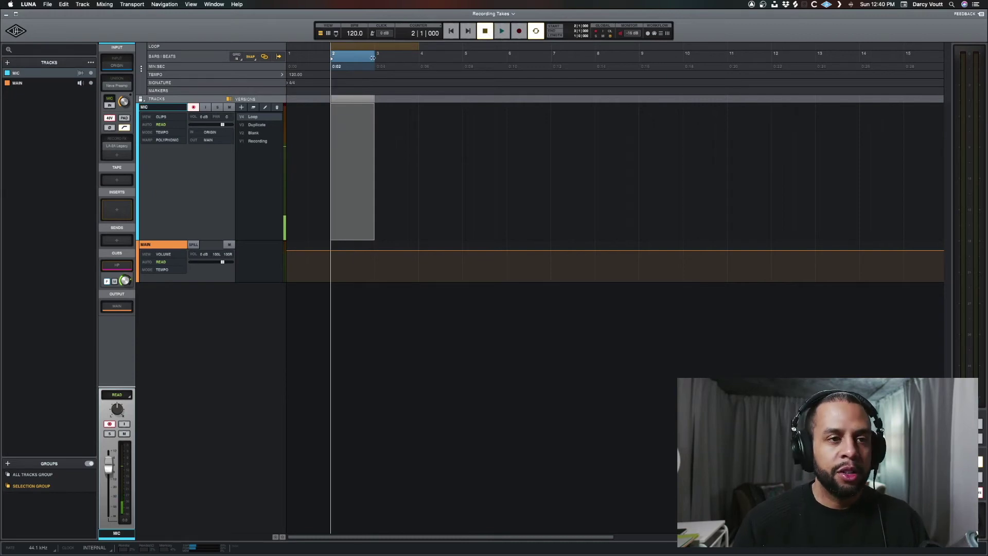
{"action": "left_click_drag", "start_coordinate": [373, 58], "coordinate": [417, 58]}
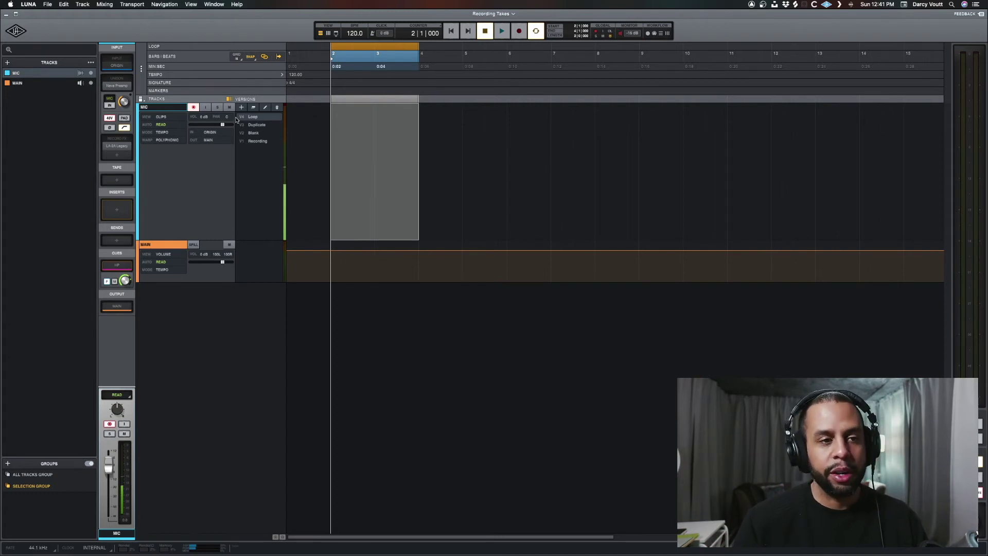
Loop-record takes T5, T6 and T7 across bars 2–4 on the Loop version
{"action": "key", "text": "r"}
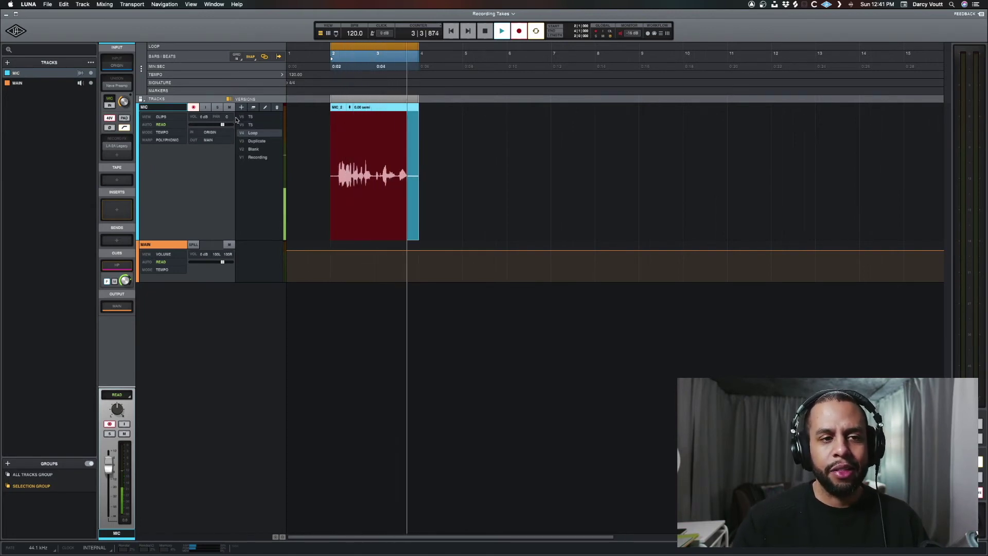
{"action": "key", "text": "space"}
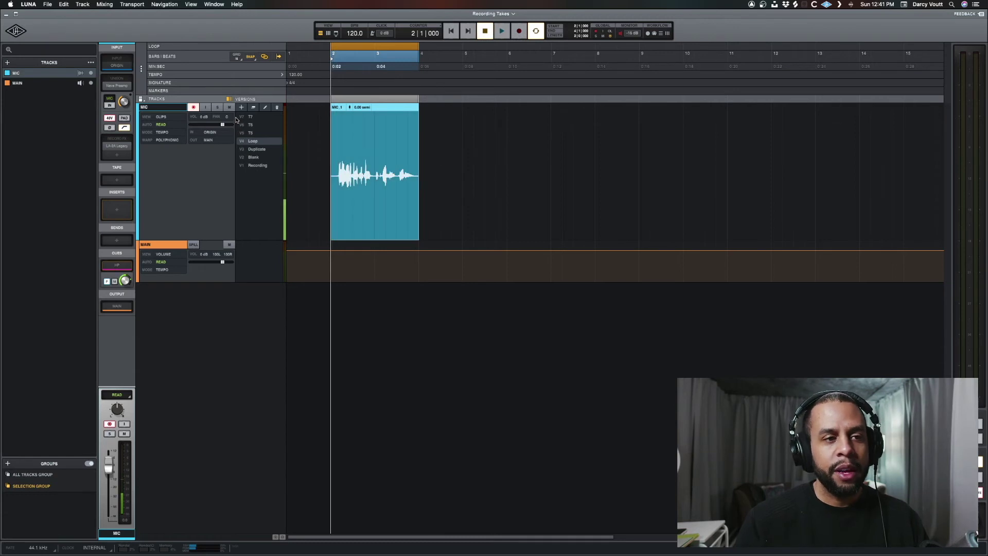
Audition the T5, T6 and T7 takes, then return to Loop and select T5
{"action": "left_click", "coordinate": [259, 134]}
{"action": "left_click", "coordinate": [260, 124]}
{"action": "left_click", "coordinate": [260, 117]}
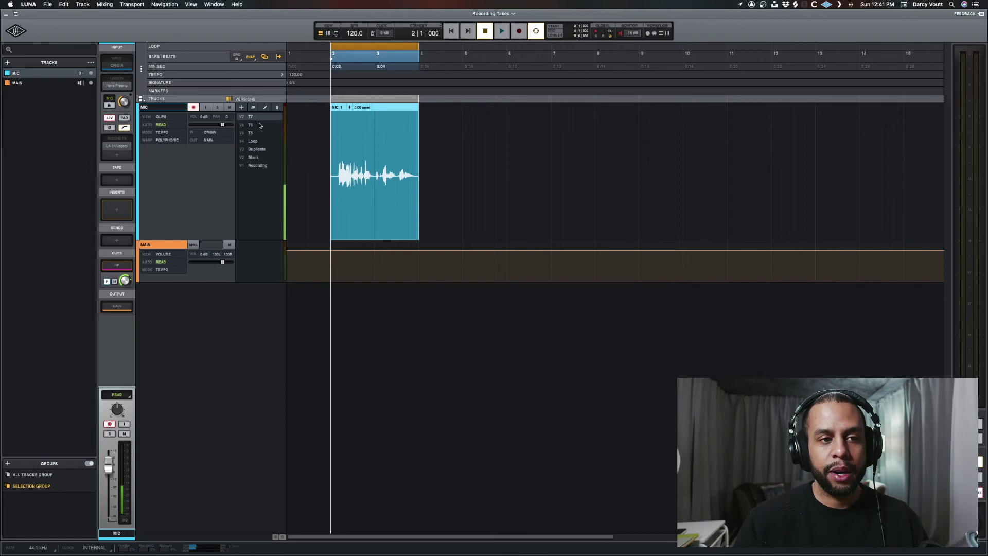
{"action": "left_click", "coordinate": [259, 141]}
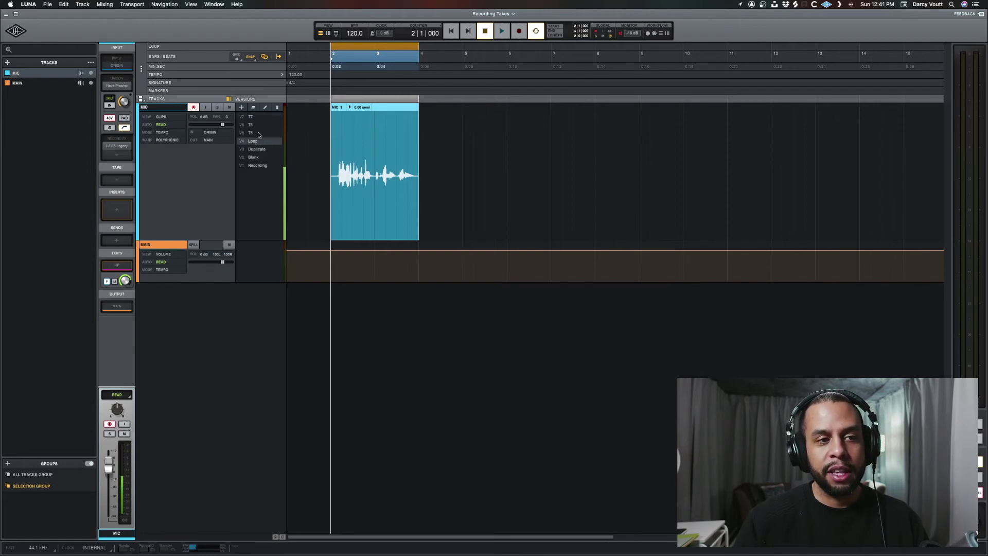
{"action": "left_click", "coordinate": [256, 135]}
Rename takes T5, T6 and T7 to 'Take 1', 'Take 2' and 'Take 3'
{"action": "double_click", "coordinate": [256, 137]}
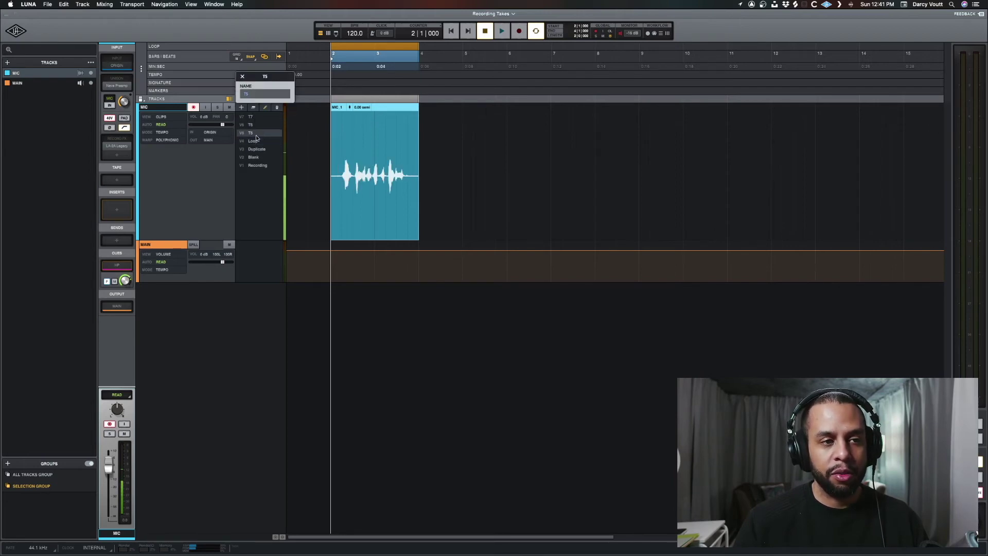
{"action": "type", "text": "Take 1"}
{"action": "key", "text": "Return"}
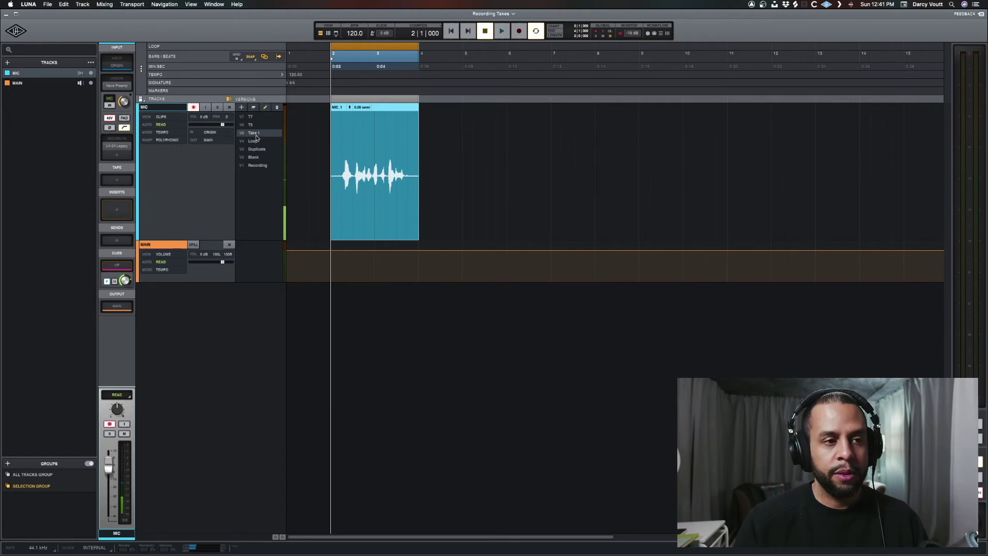
{"action": "double_click", "coordinate": [256, 126]}
{"action": "type", "text": "Take 2"}
{"action": "key", "text": "Return"}
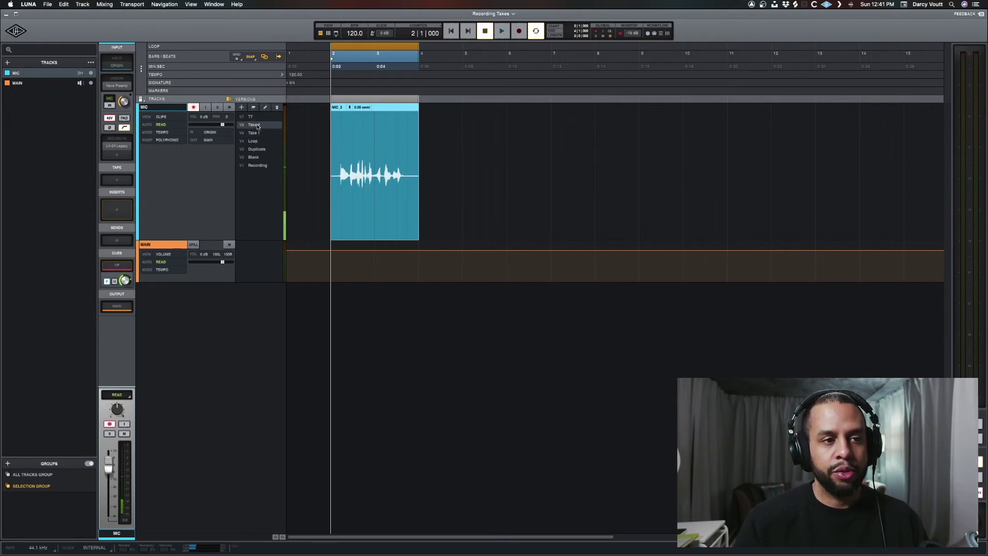
{"action": "double_click", "coordinate": [256, 118]}
{"action": "type", "text": "Take 3"}
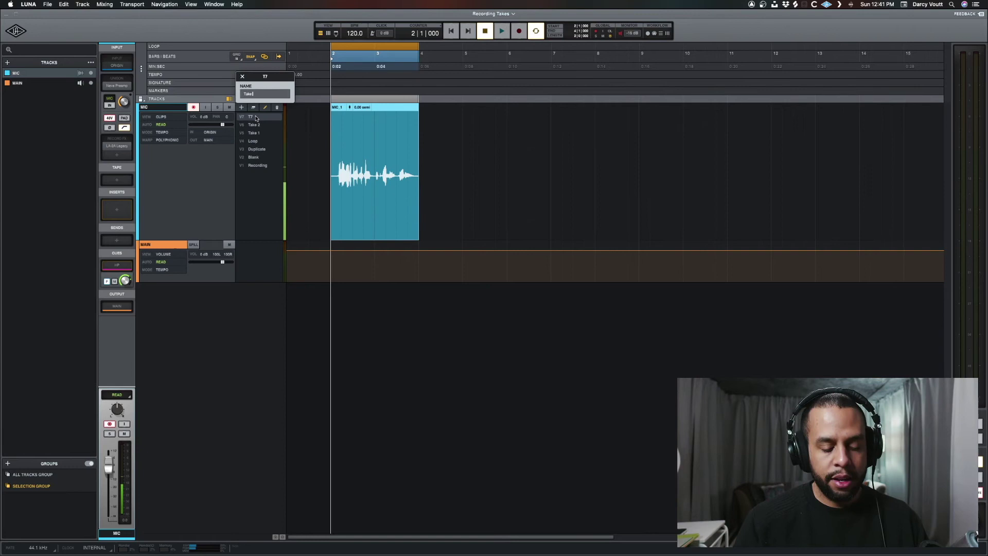
{"action": "key", "text": "Return"}
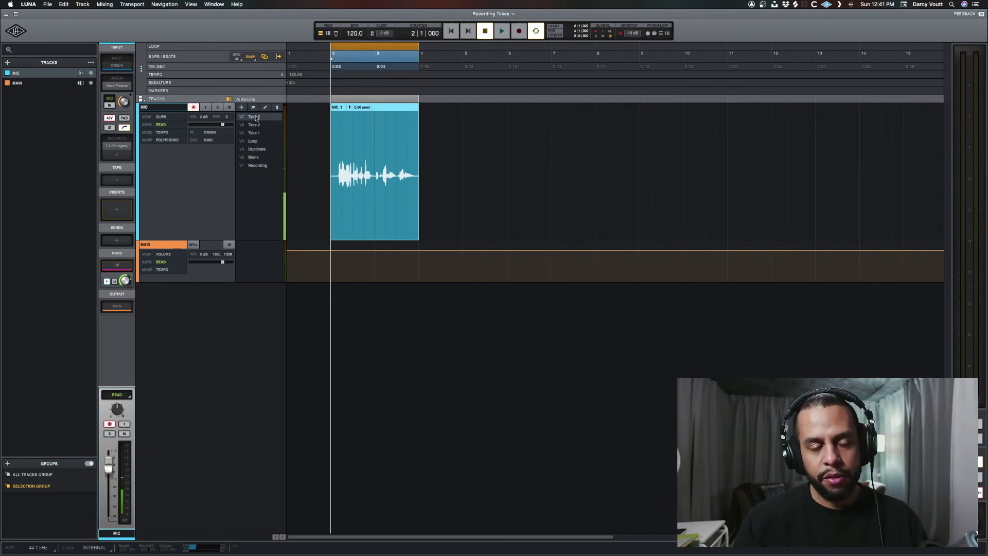
Audition Take 3, Take 2 and Take 1 after checking the Loop version
{"action": "left_click", "coordinate": [259, 141]}
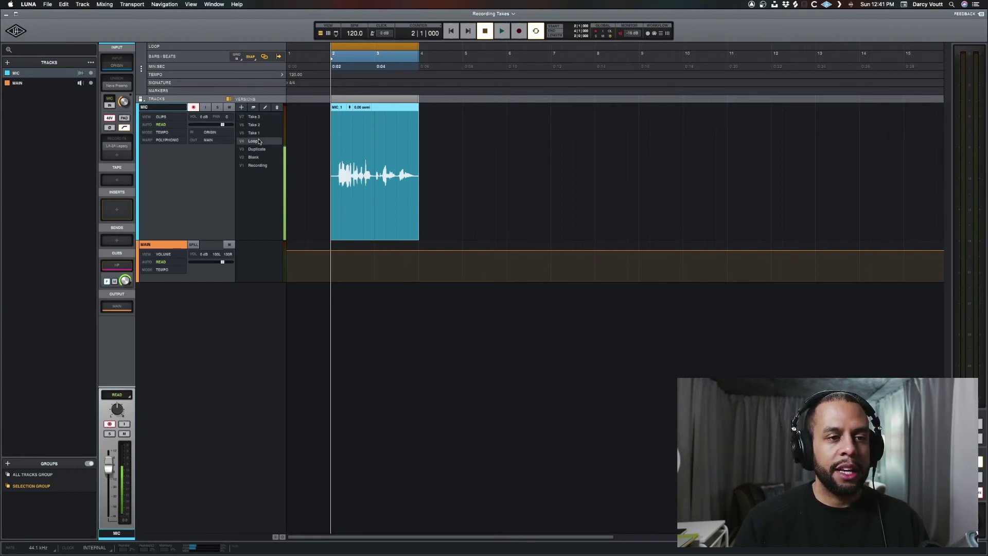
{"action": "left_click", "coordinate": [261, 118]}
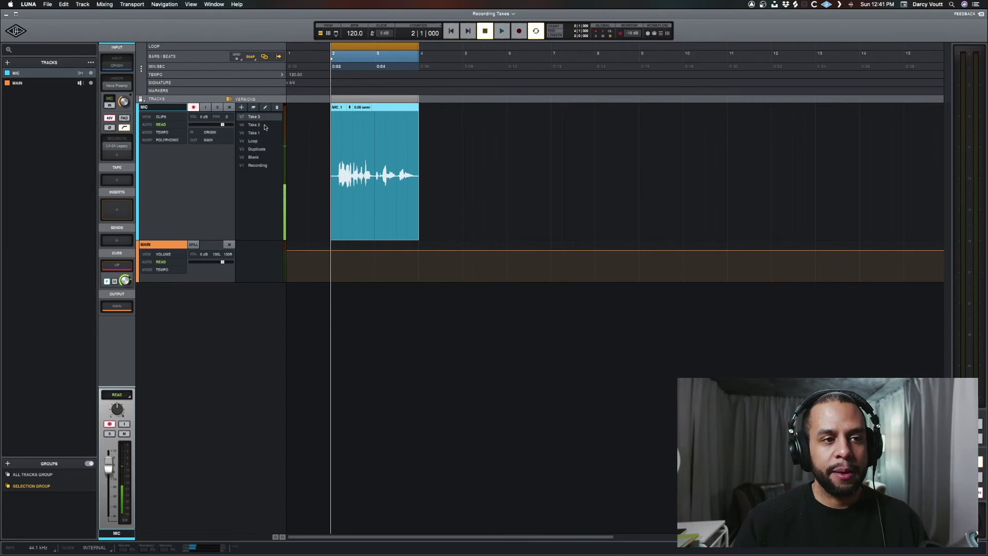
{"action": "left_click", "coordinate": [265, 126]}
{"action": "left_click", "coordinate": [267, 133]}
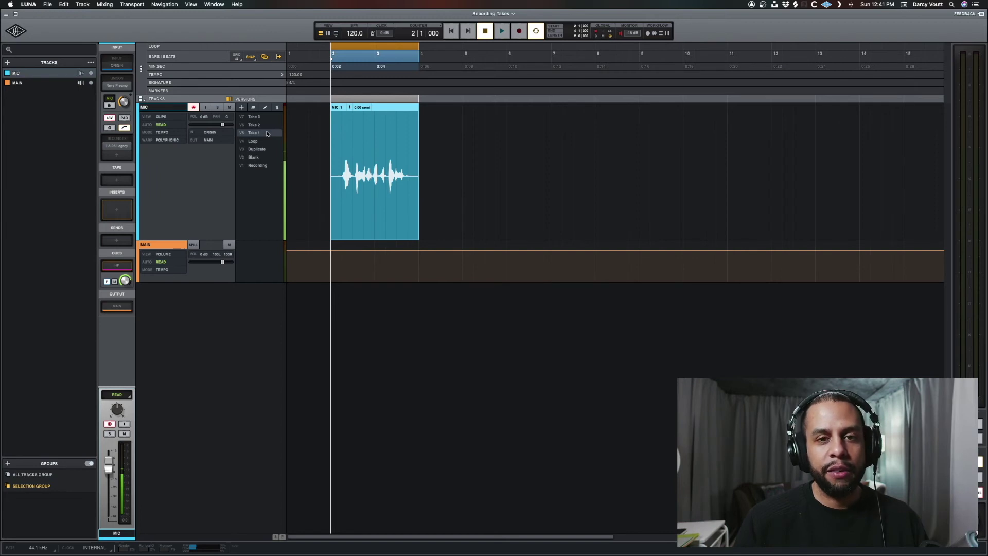
Record partial take T8 over the loop and compare it with Take 3, Take 1 and Loop
{"action": "key", "text": "r"}
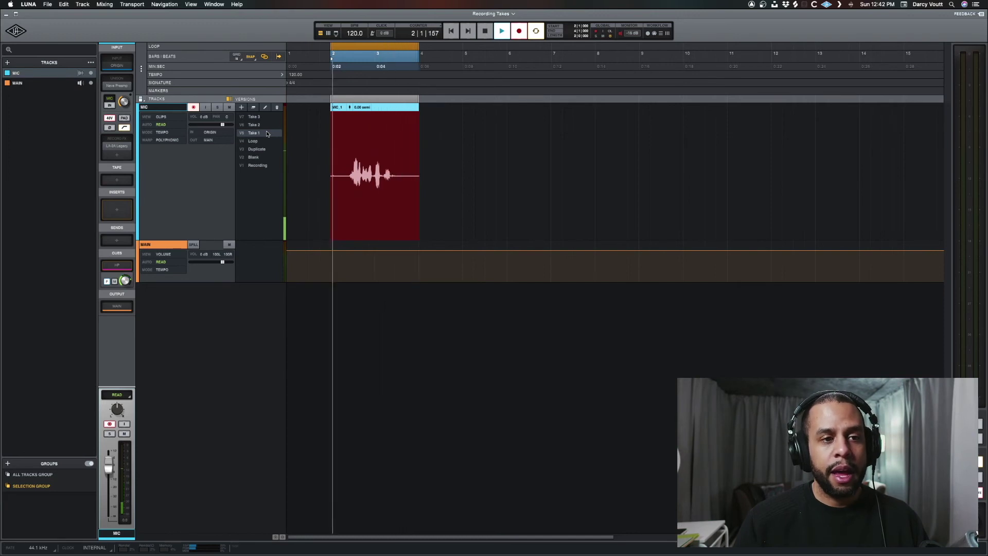
{"action": "key", "text": "space"}
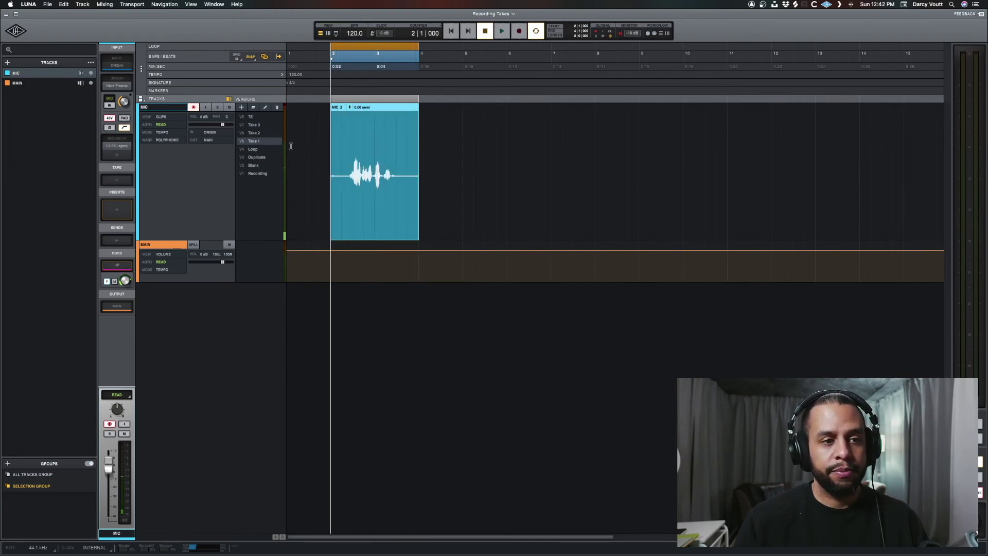
{"action": "left_click", "coordinate": [262, 116]}
{"action": "left_click", "coordinate": [262, 125]}
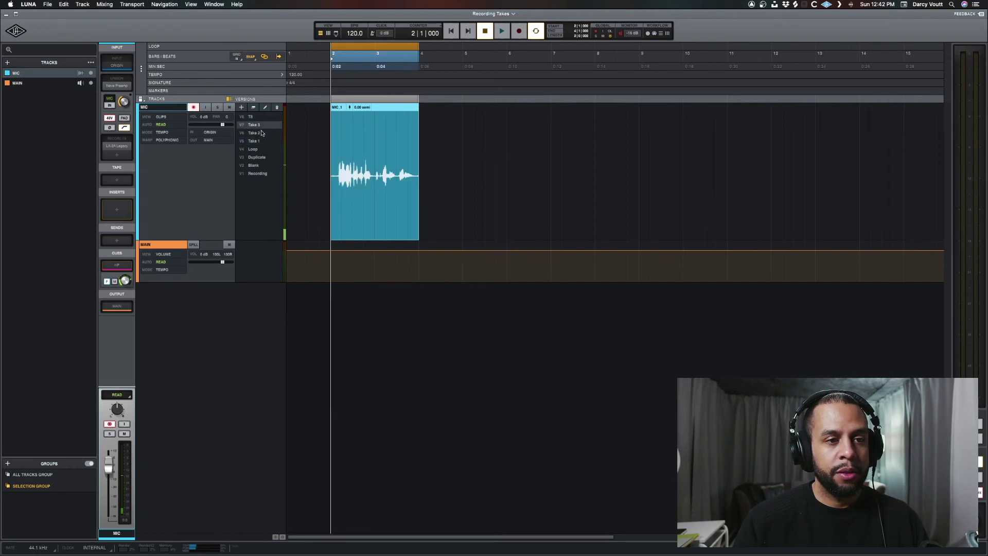
{"action": "left_click", "coordinate": [262, 140]}
{"action": "left_click", "coordinate": [262, 149]}
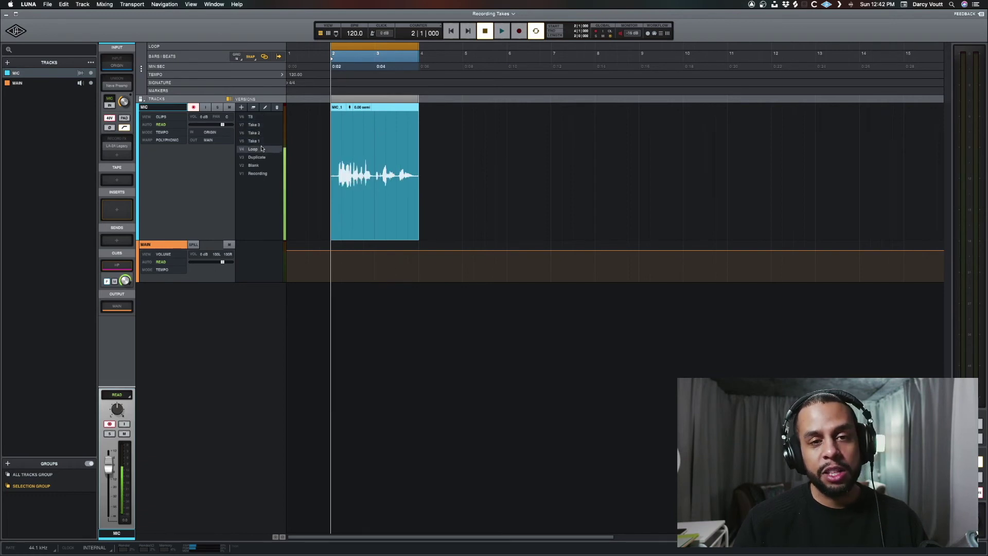
From T8, record a second partial take, T9, over the loop
{"action": "left_click", "coordinate": [263, 117]}
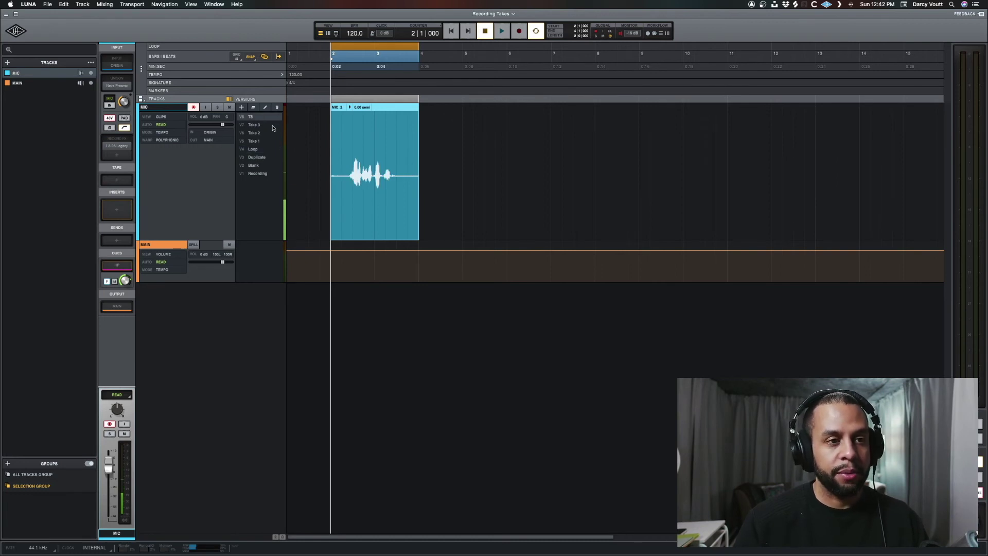
{"action": "key", "text": "r"}
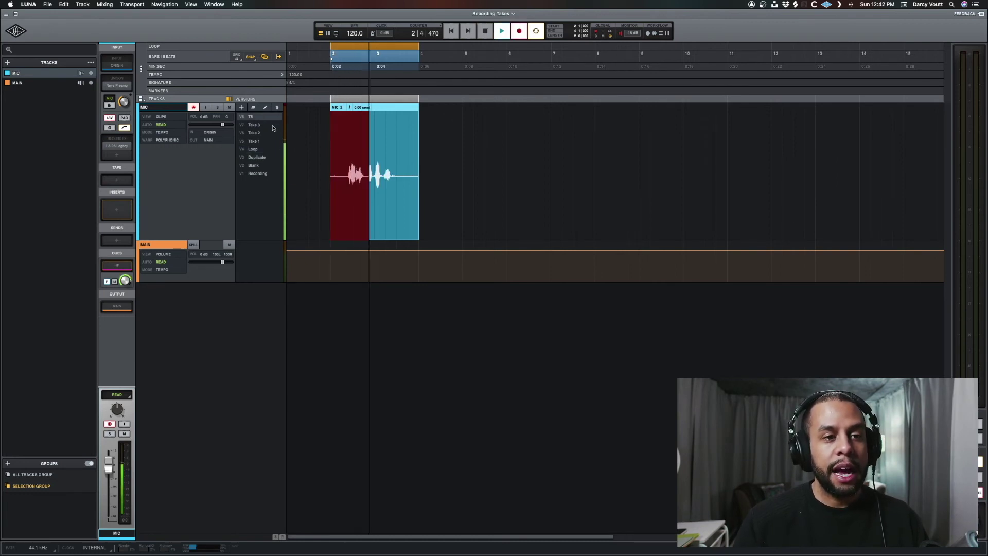
{"action": "key", "text": "space"}
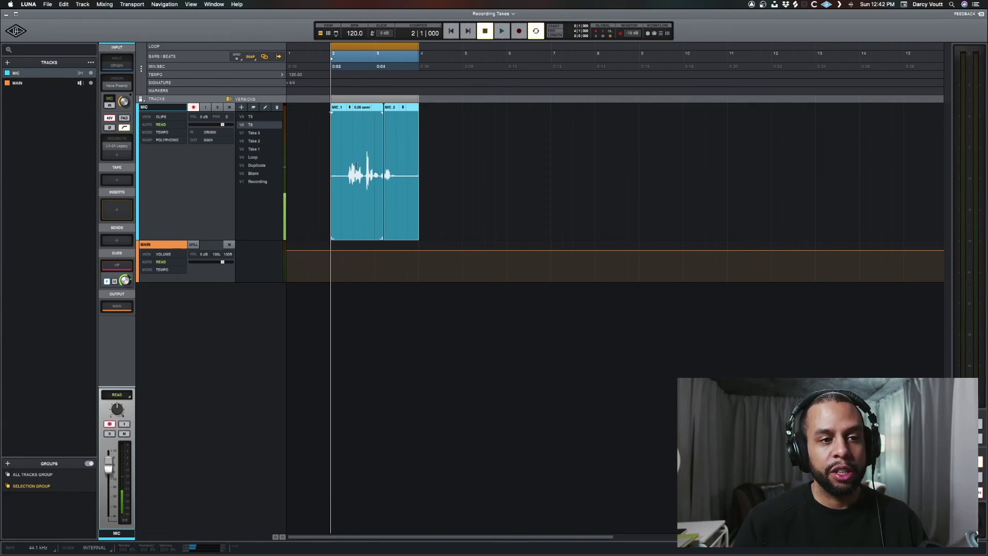
In T8, delete the overlapping MIC_1 clip and extend MIC_2 back to bar 2, comparing against T9
{"action": "left_click", "coordinate": [253, 117]}
{"action": "left_click", "coordinate": [253, 125]}
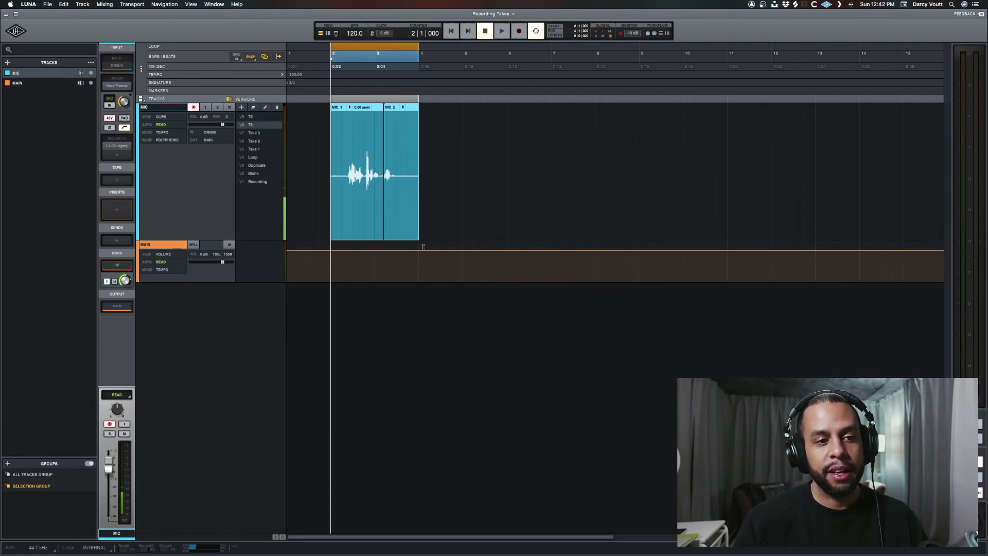
{"action": "left_click", "coordinate": [357, 216]}
{"action": "key", "text": "Delete"}
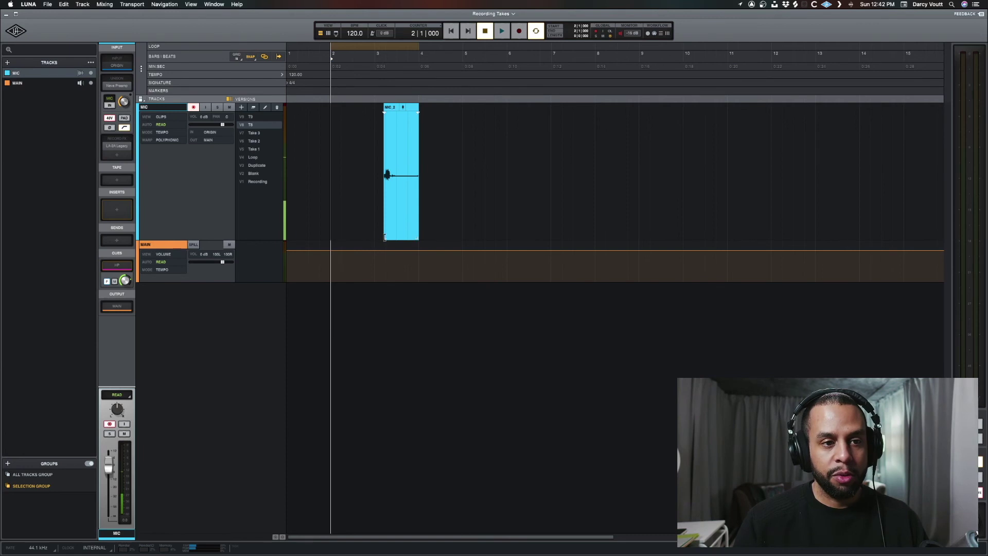
{"action": "left_click_drag", "start_coordinate": [384, 237], "coordinate": [331, 237]}
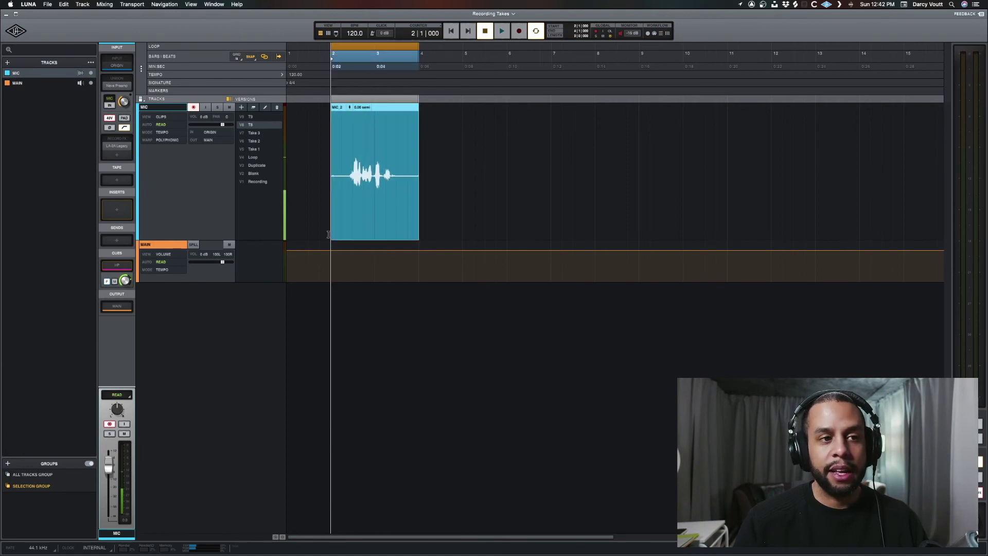
{"action": "left_click", "coordinate": [252, 118]}
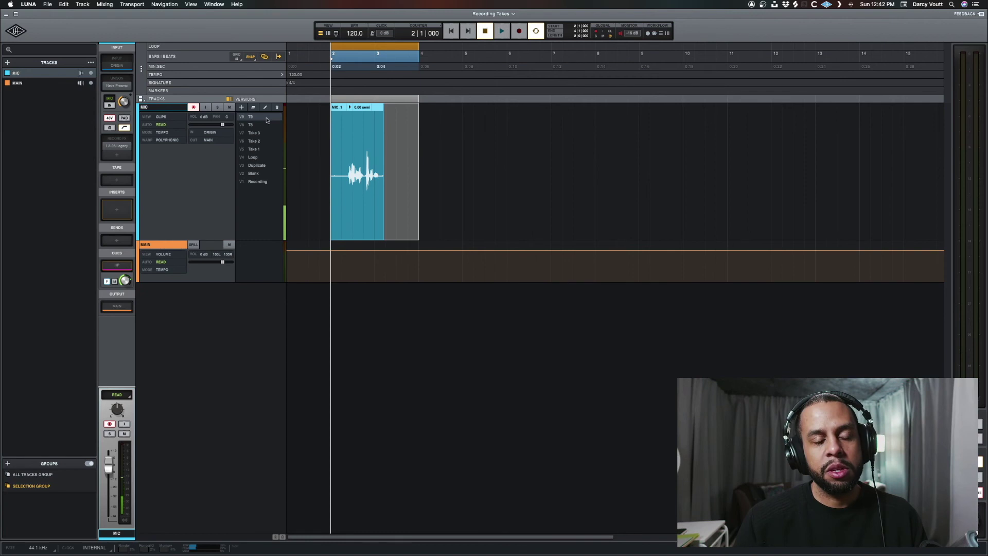
{"action": "left_click", "coordinate": [267, 124]}
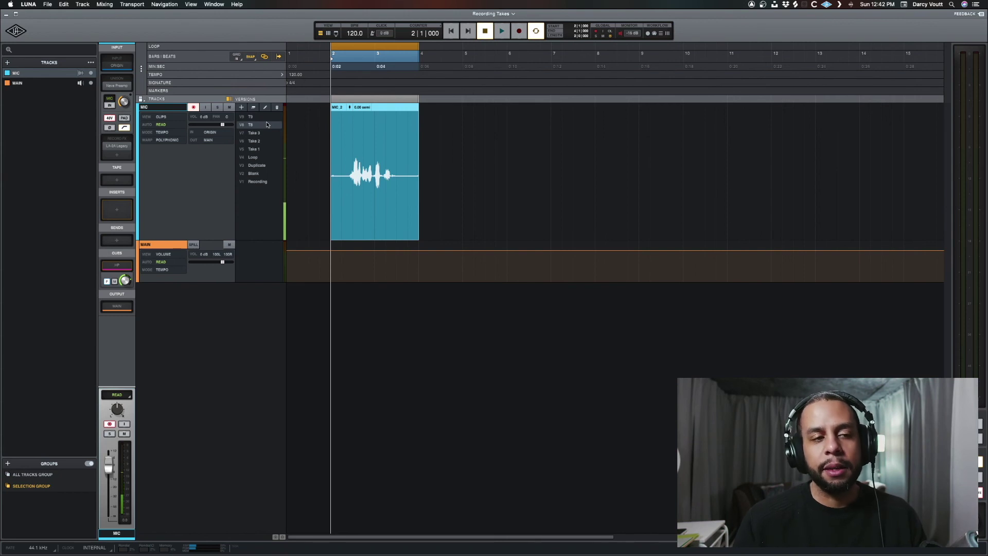
Select Take 3 so the MIC track plays its full bars 2–4 MIC 1 clip
{"action": "left_click", "coordinate": [272, 134]}
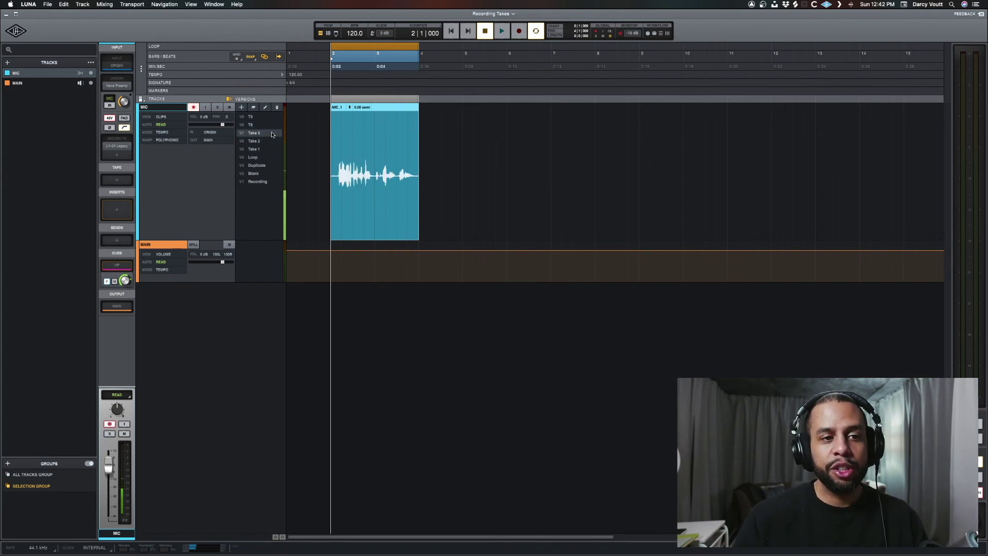